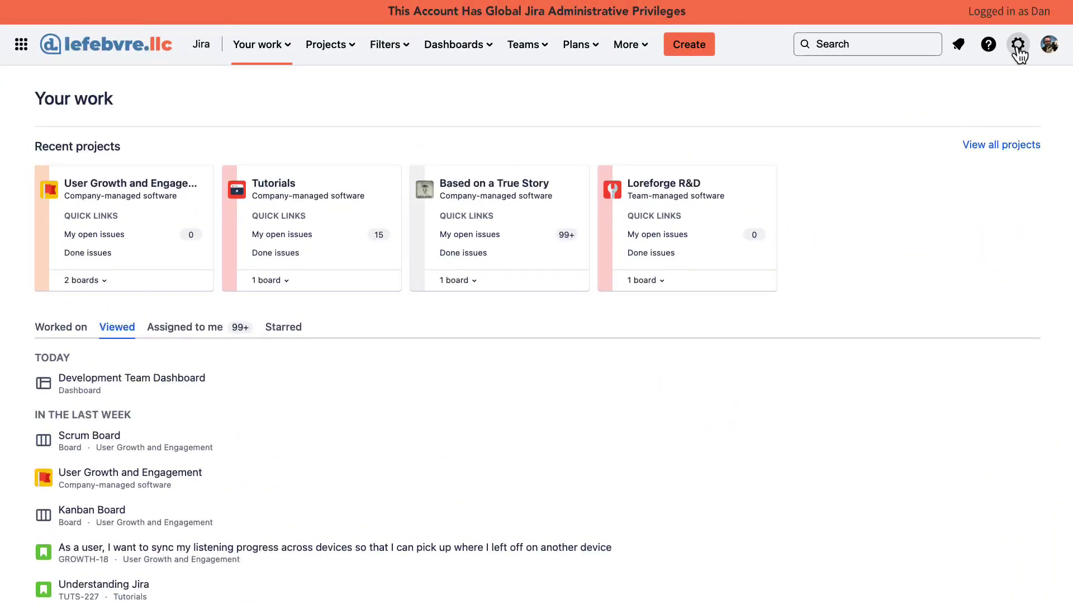
Bring up the site administration settings from the gear menu
{"action": "left_click", "coordinate": [1017, 47]}
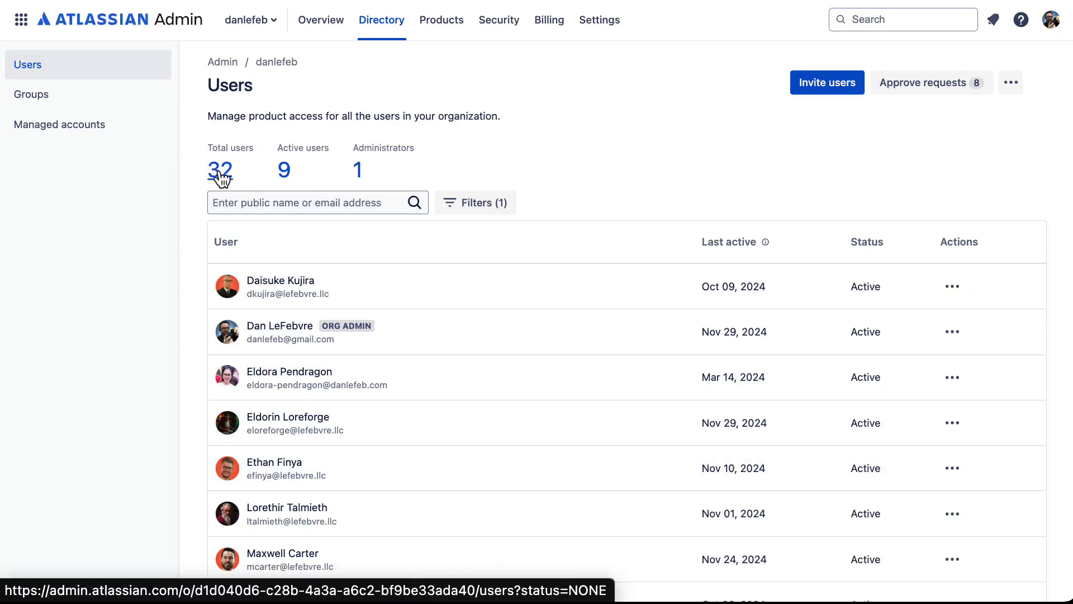
{"action": "scroll", "coordinate": [247, 344], "scroll_direction": "down", "scroll_amount": 1}
{"action": "scroll", "coordinate": [248, 343], "scroll_direction": "down", "scroll_amount": 3}
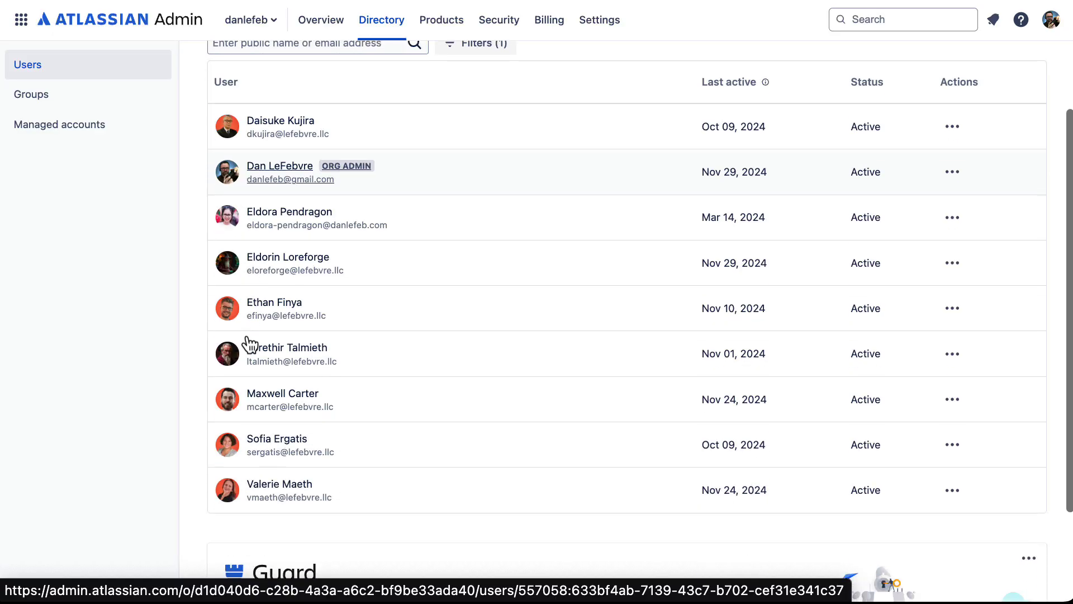
{"action": "left_click", "coordinate": [282, 456]}
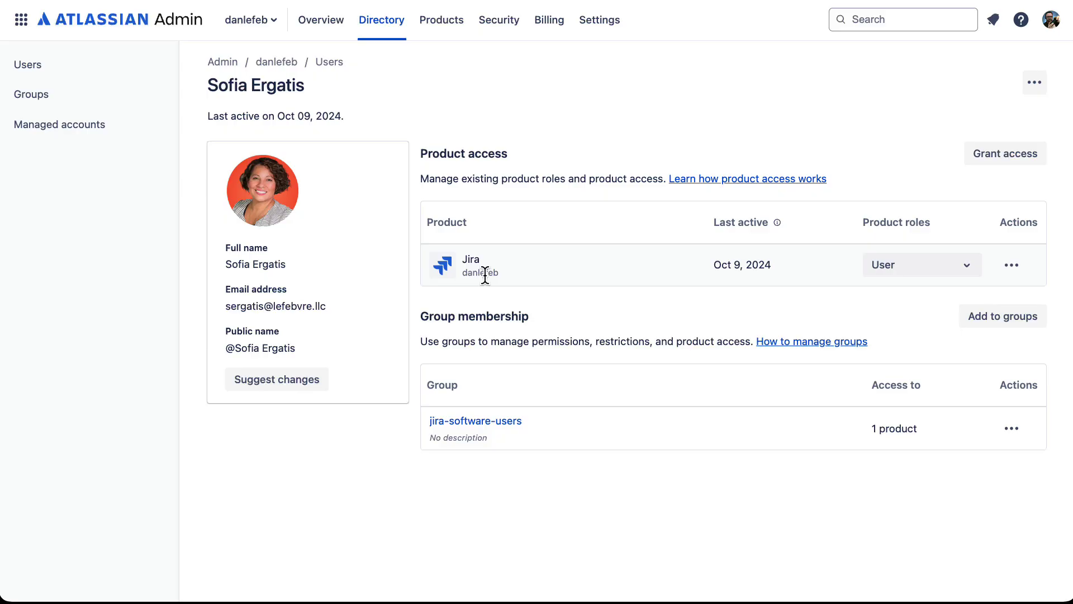
{"action": "left_click", "coordinate": [329, 64]}
{"action": "left_click", "coordinate": [285, 513]}
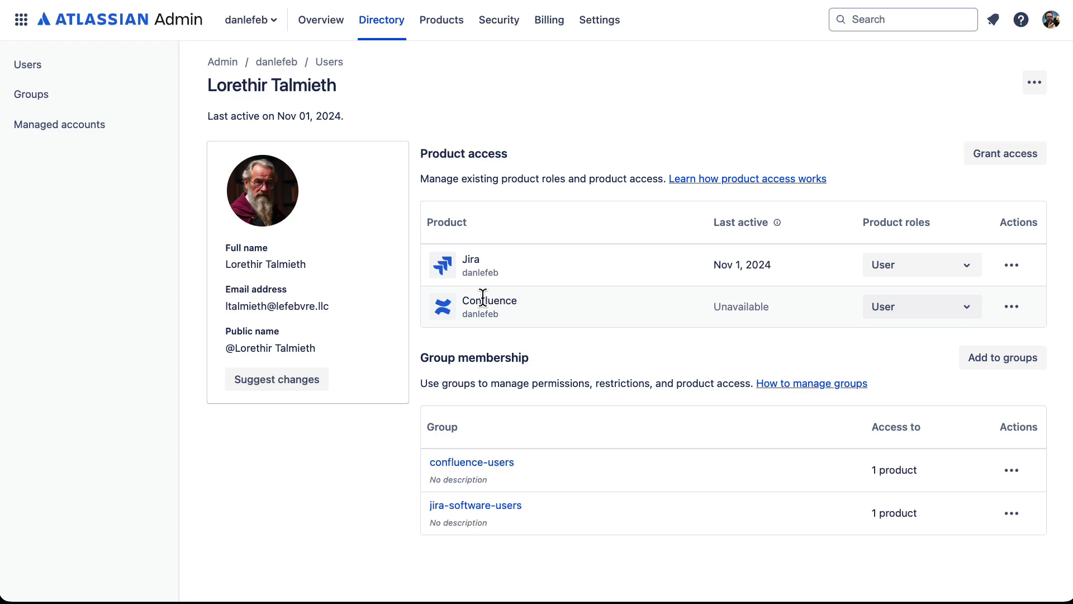
{"action": "left_click", "coordinate": [329, 63]}
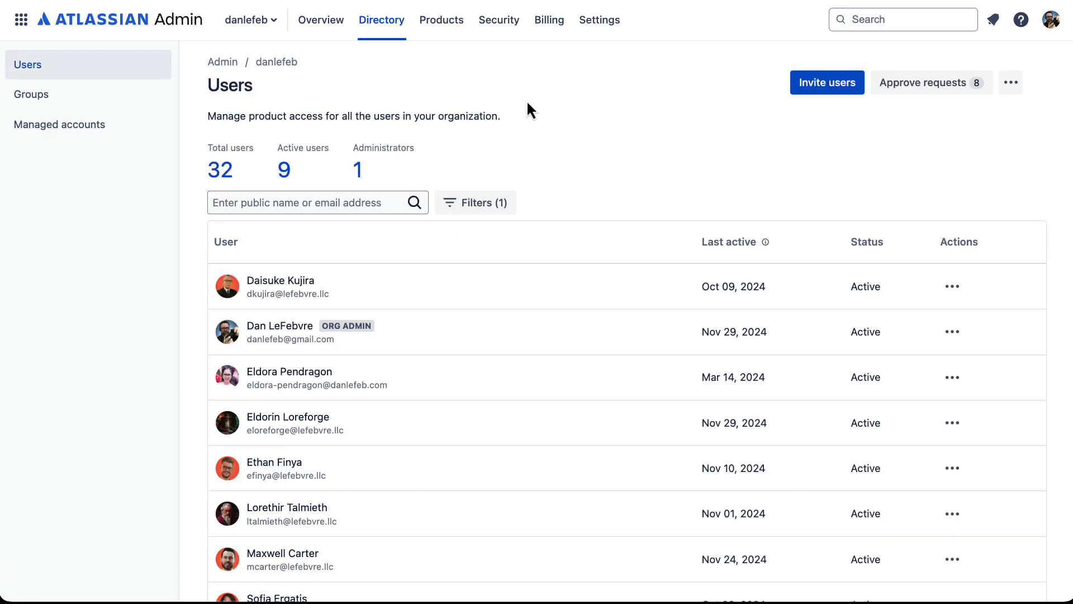
{"action": "left_click", "coordinate": [911, 90]}
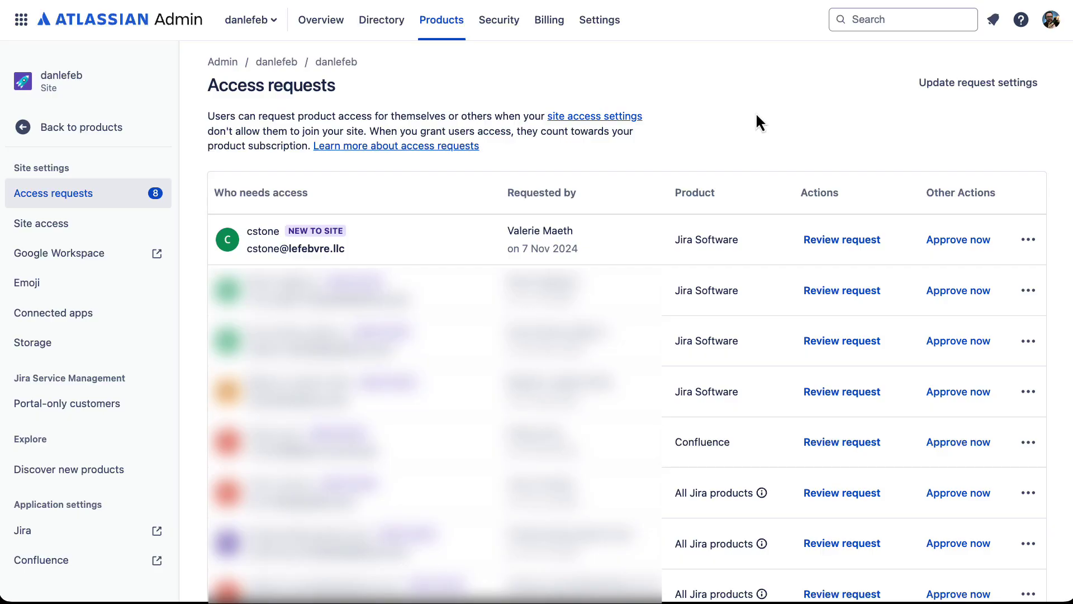
{"action": "left_click", "coordinate": [346, 63]}
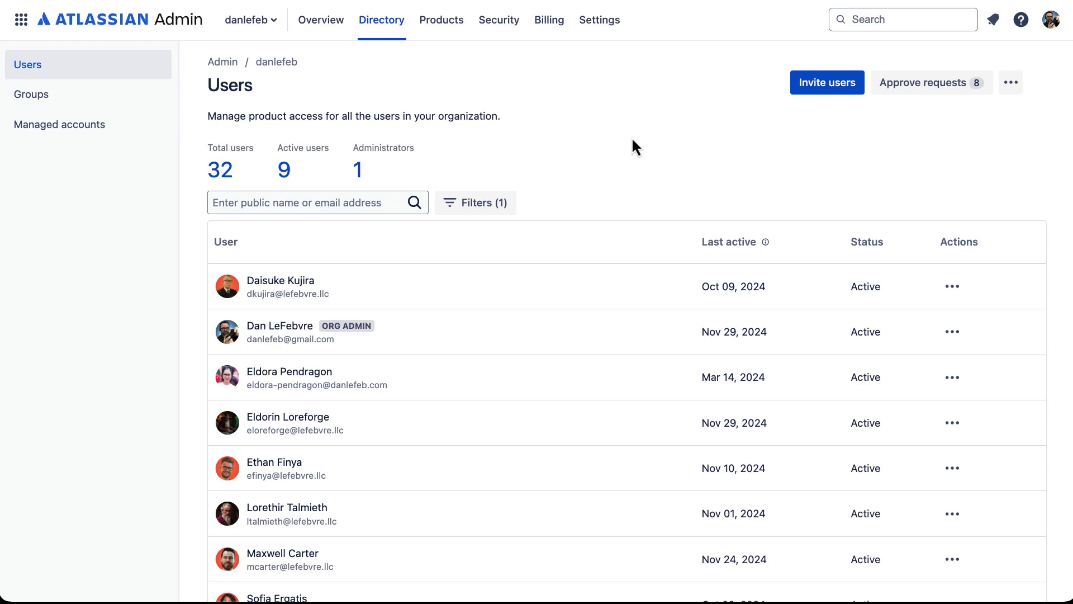
Start a new user invitation and enter the teammate's email address, fixing a typo
{"action": "left_click", "coordinate": [838, 82]}
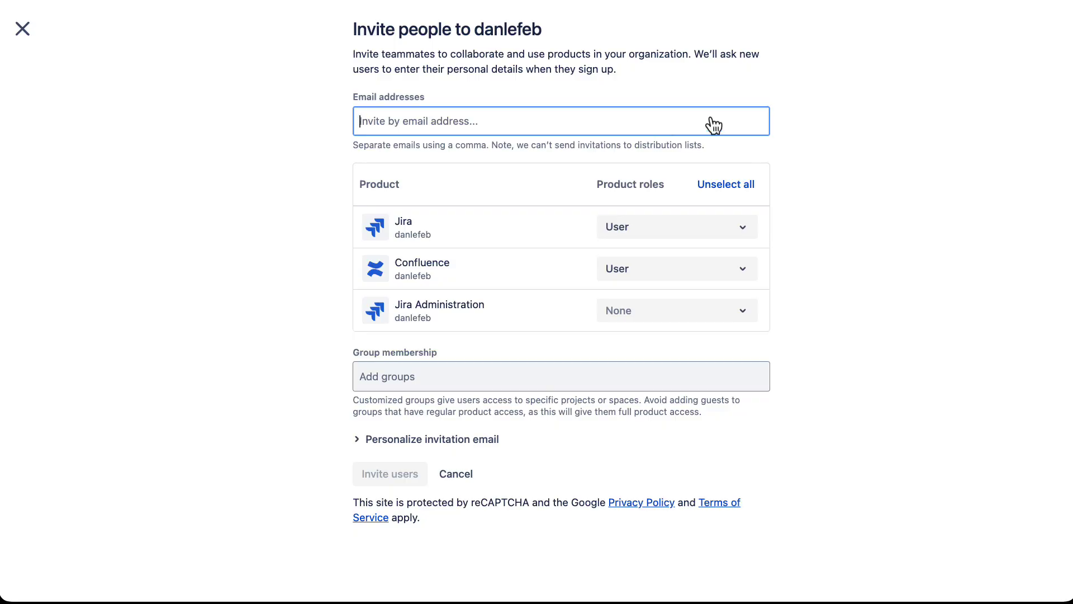
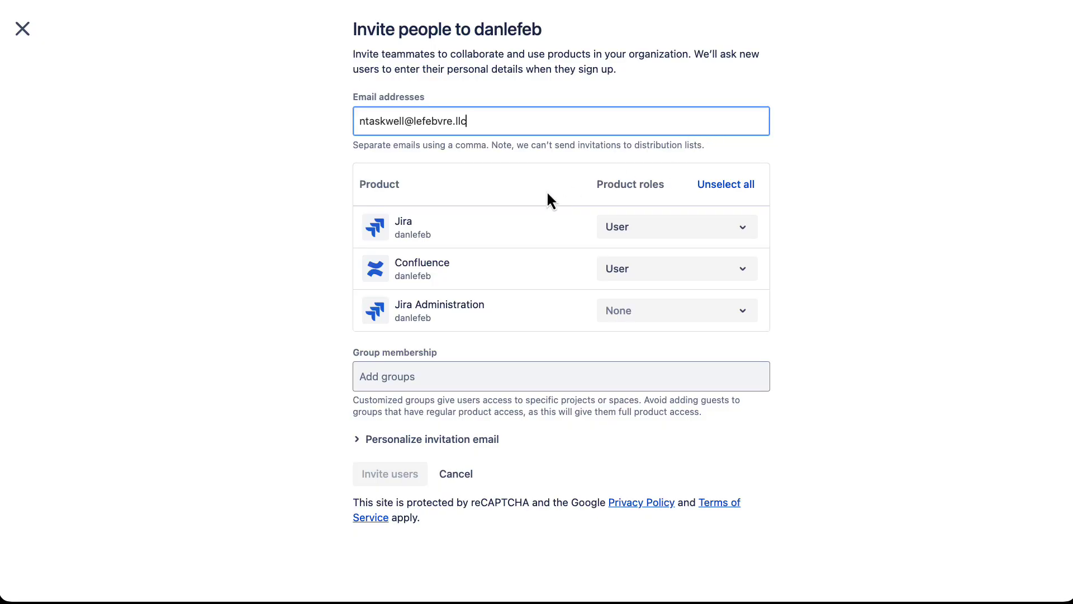
Set the Confluence role to None, keep Jira at User, and send the invitation
{"action": "left_click", "coordinate": [623, 274]}
{"action": "left_click", "coordinate": [620, 314]}
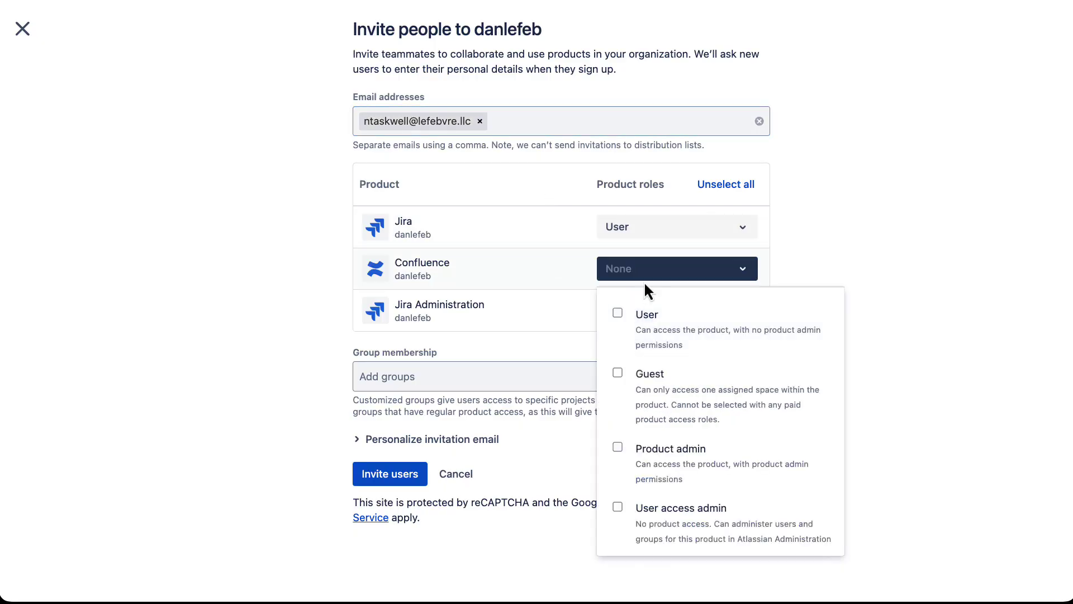
{"action": "left_click", "coordinate": [661, 275]}
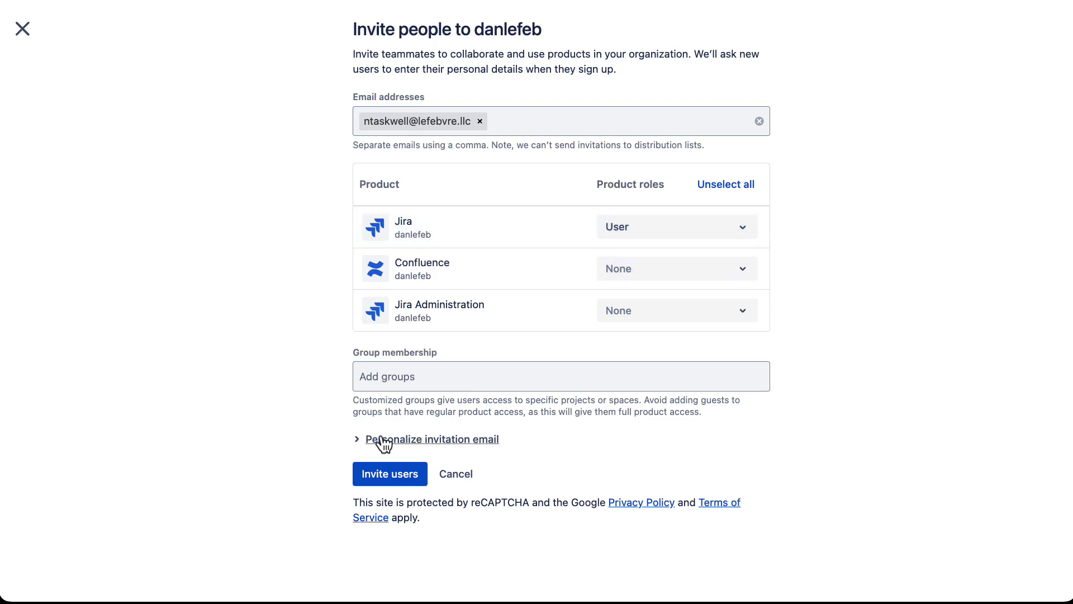
{"action": "left_click", "coordinate": [361, 441]}
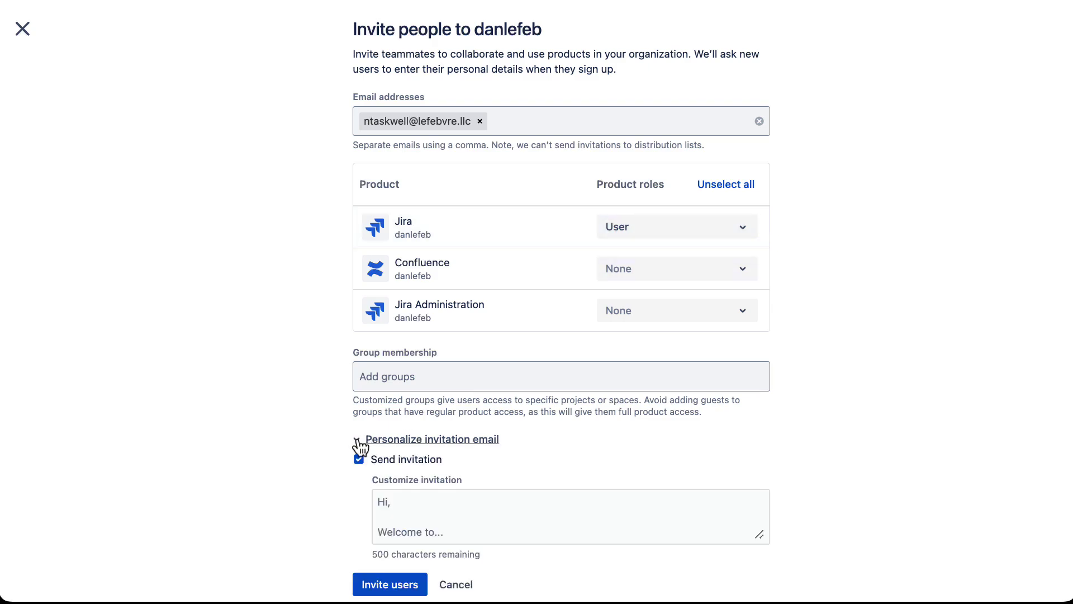
{"action": "left_click", "coordinate": [359, 443]}
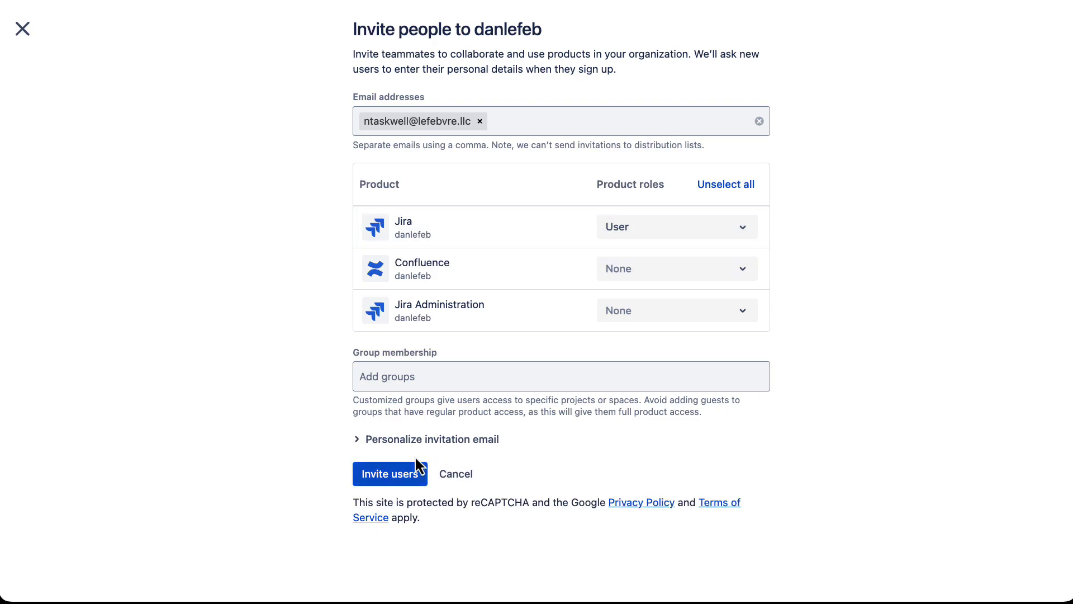
{"action": "left_click", "coordinate": [391, 475]}
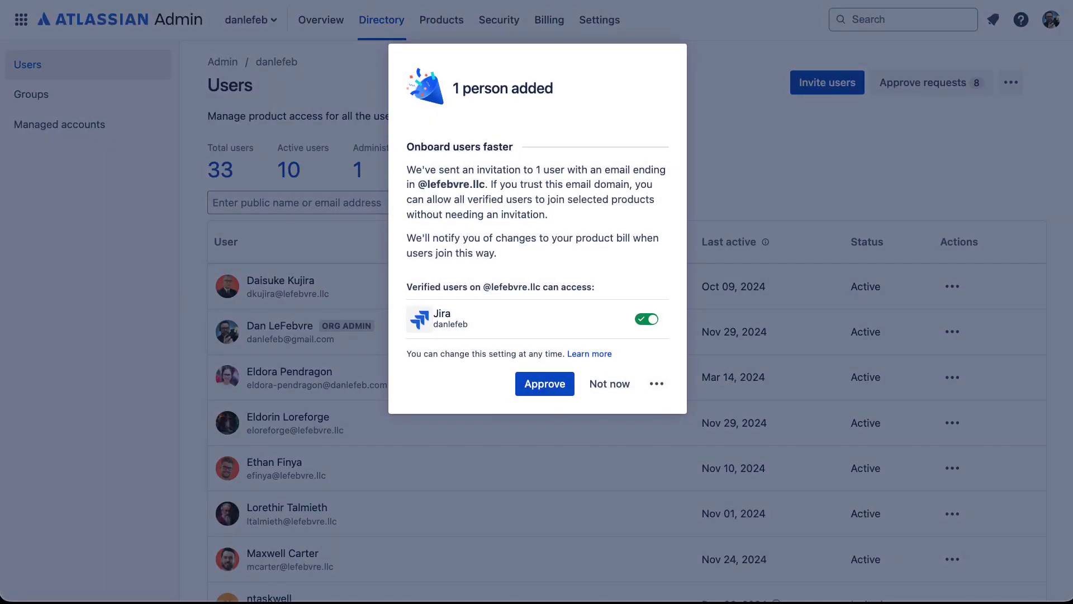
In Proton Mail, read the Jira invitation and accept it, confirming the Atlassian link
{"action": "mouse_move", "coordinate": [471, 597]}
{"action": "left_mouse_down"}
{"action": "mouse_move", "coordinate": [451, 119]}
{"action": "mouse_move", "coordinate": [473, 0]}
{"action": "left_mouse_up"}
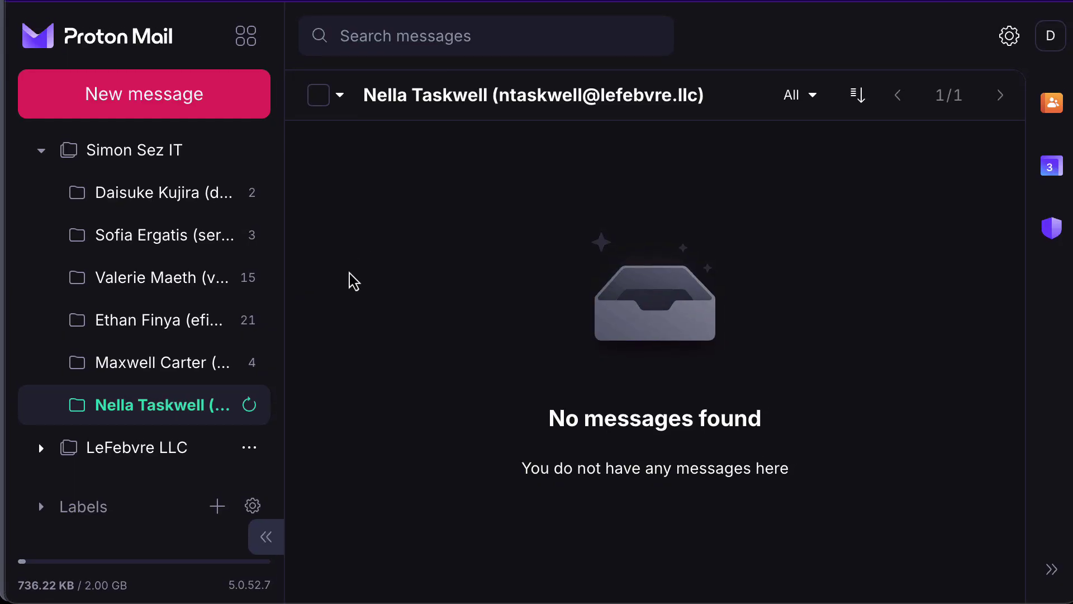
{"action": "mouse_move", "coordinate": [143, 404]}
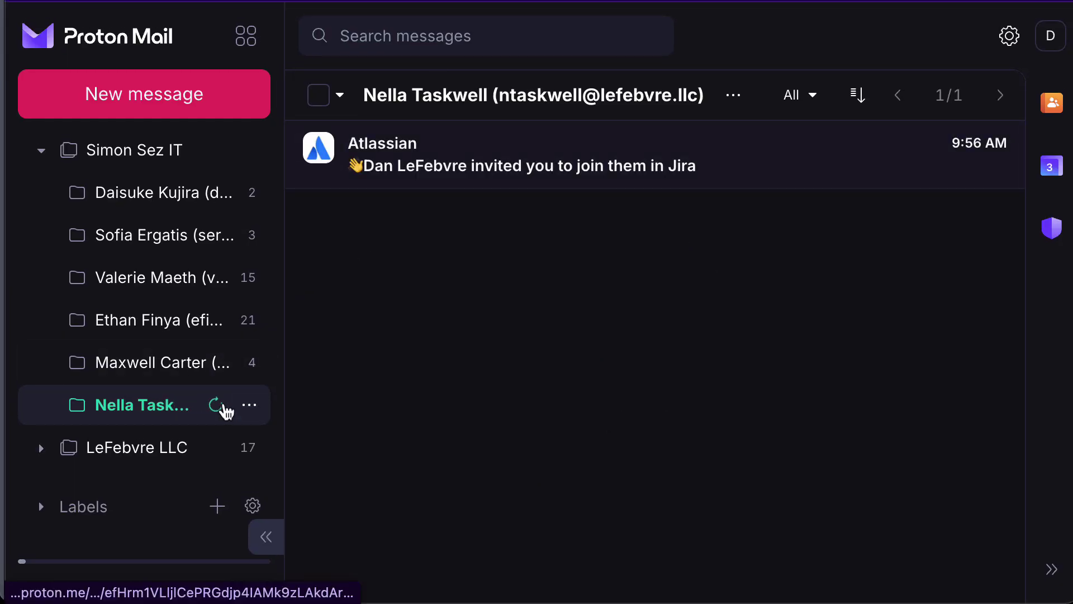
{"action": "left_click", "coordinate": [503, 164]}
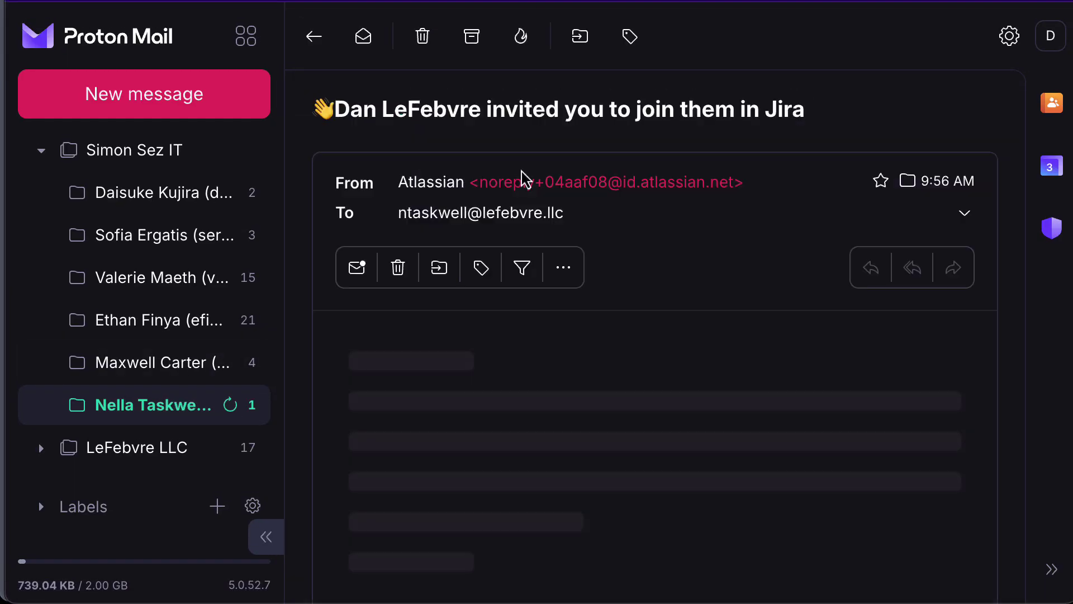
{"action": "scroll", "coordinate": [665, 384], "scroll_direction": "down", "scroll_amount": 4}
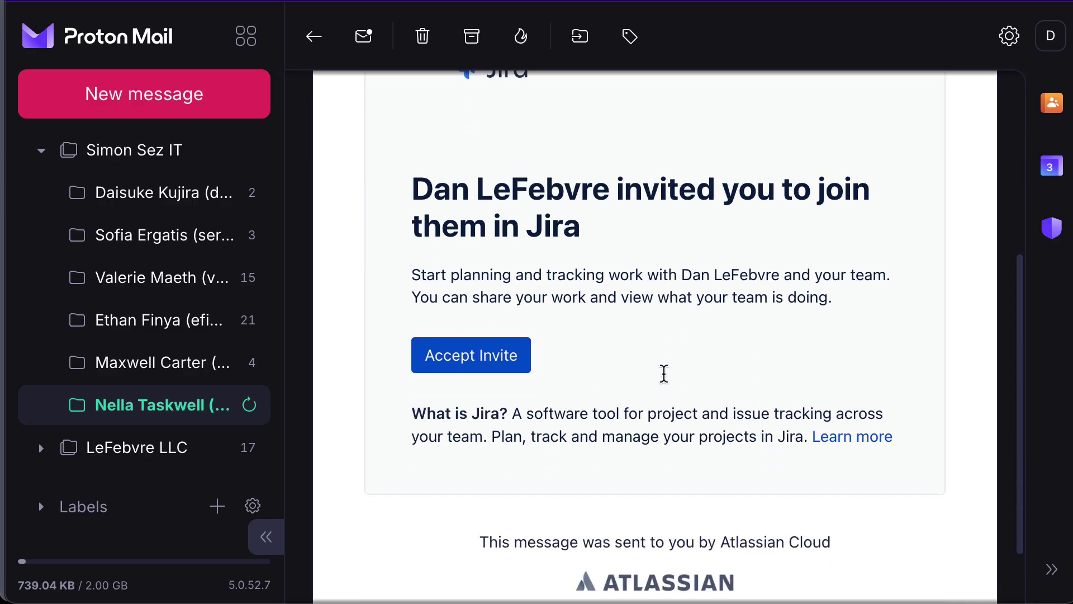
{"action": "left_click", "coordinate": [491, 376]}
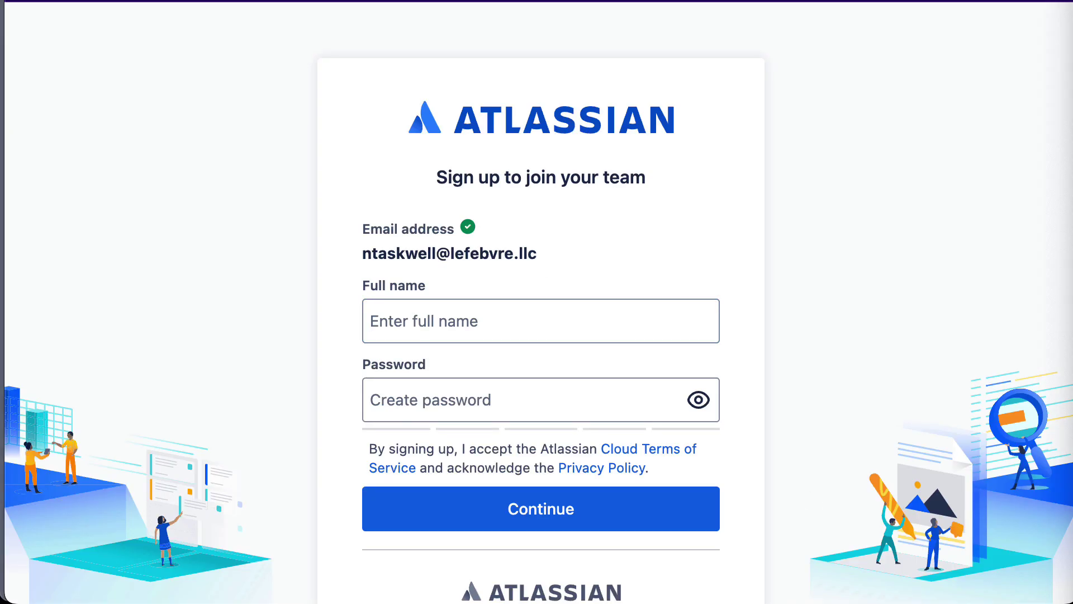
Enter the full name and a strong password, then choose Other as the kind of work and continue
{"action": "left_click", "coordinate": [617, 332]}
{"action": "key", "text": "Tab"}
{"action": "type", "text": "••••••••••••••••••"}
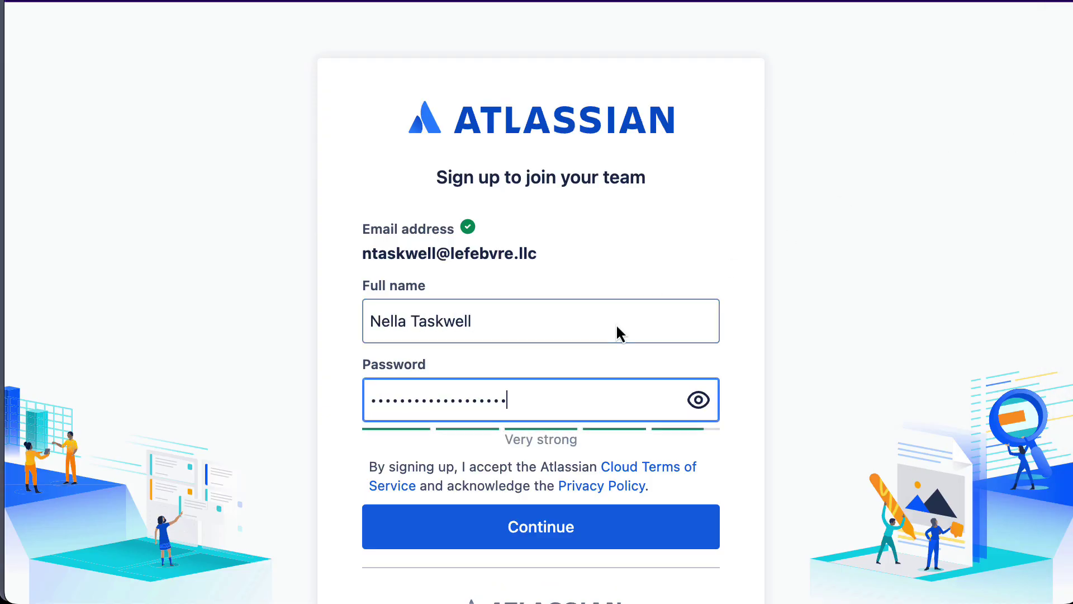
{"action": "left_click", "coordinate": [564, 521]}
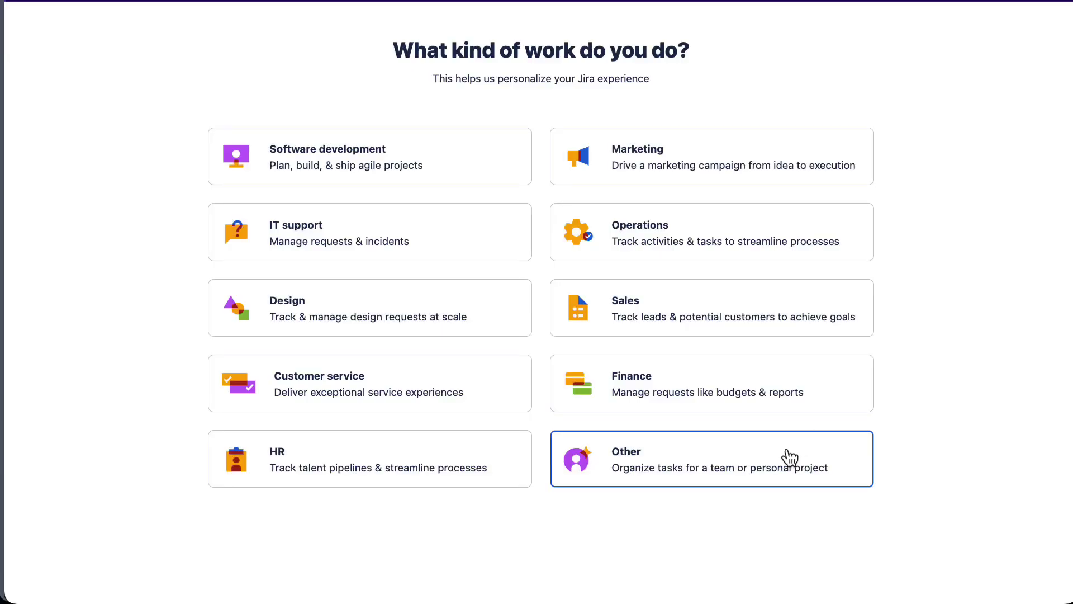
{"action": "left_click", "coordinate": [784, 463]}
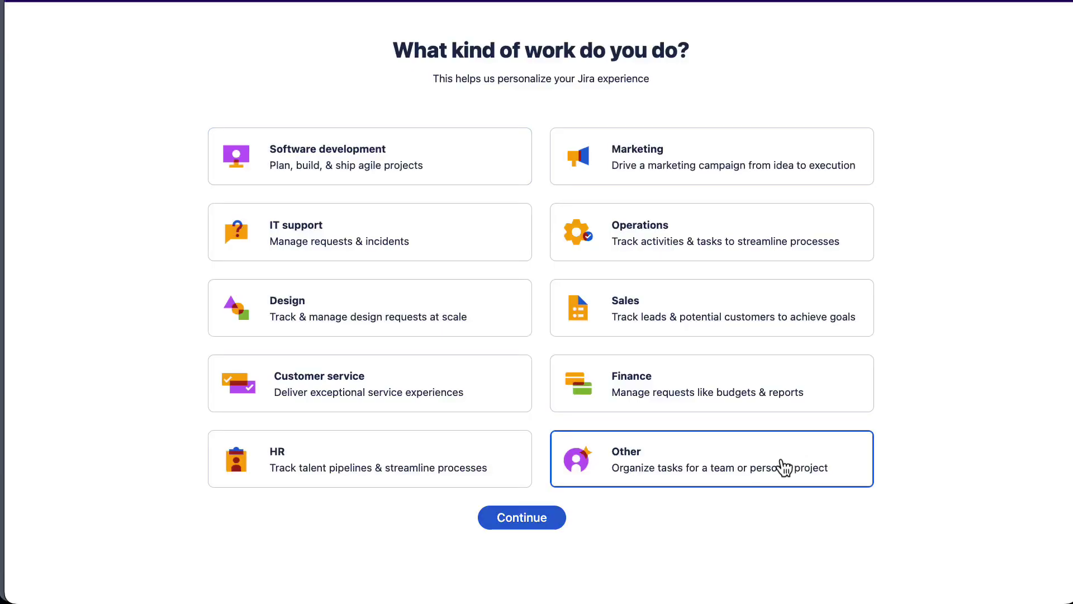
{"action": "left_click", "coordinate": [538, 518]}
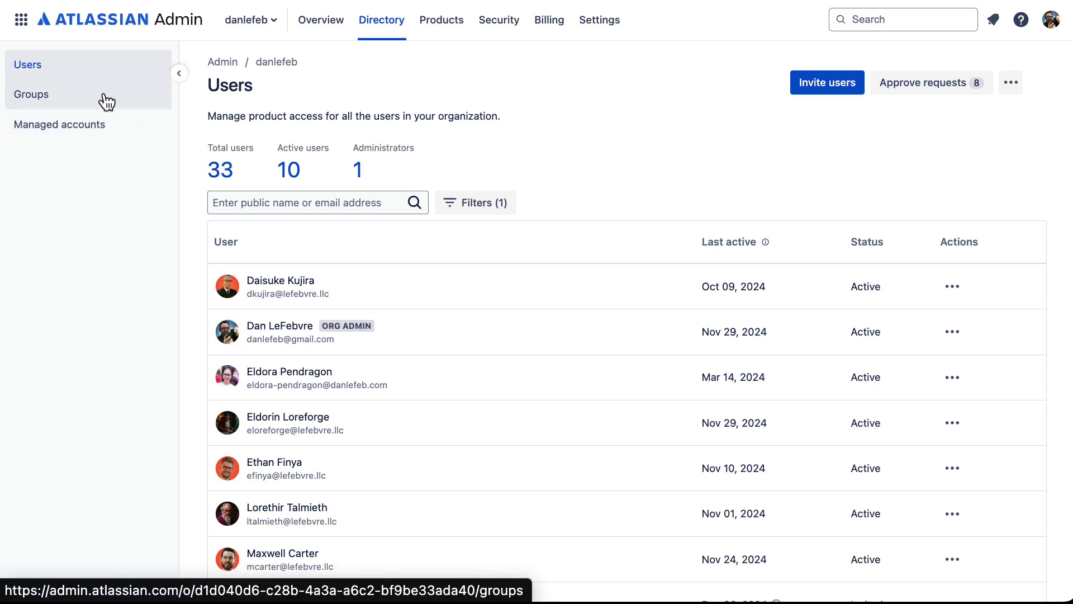
Show the jira-software-users group's details with its 28 members from the Groups list
{"action": "left_click", "coordinate": [55, 102]}
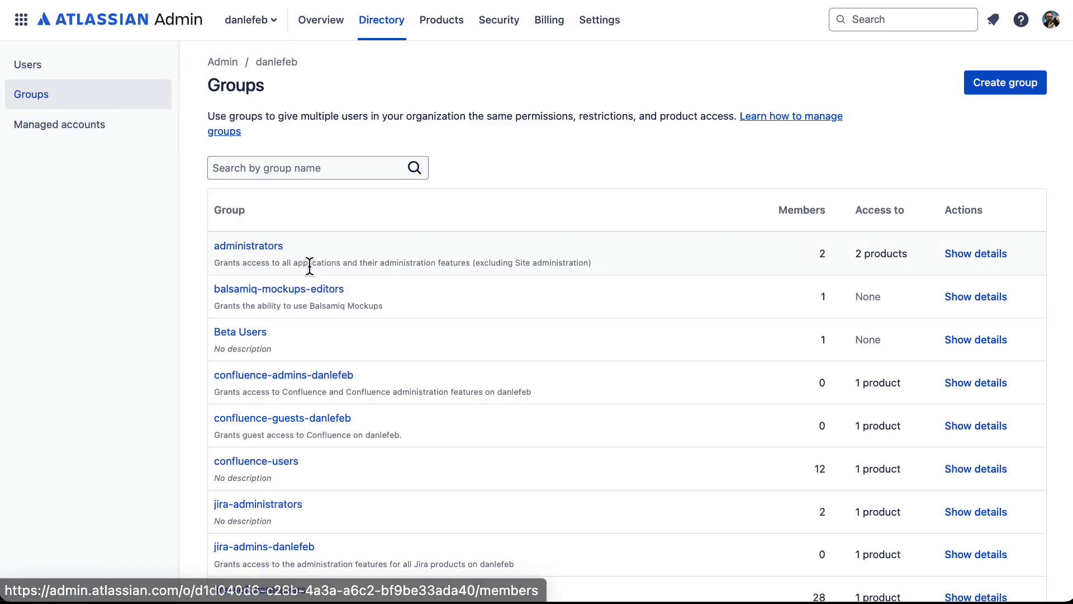
{"action": "scroll", "coordinate": [394, 391], "scroll_direction": "down", "scroll_amount": 3}
{"action": "scroll", "coordinate": [395, 392], "scroll_direction": "down", "scroll_amount": 1}
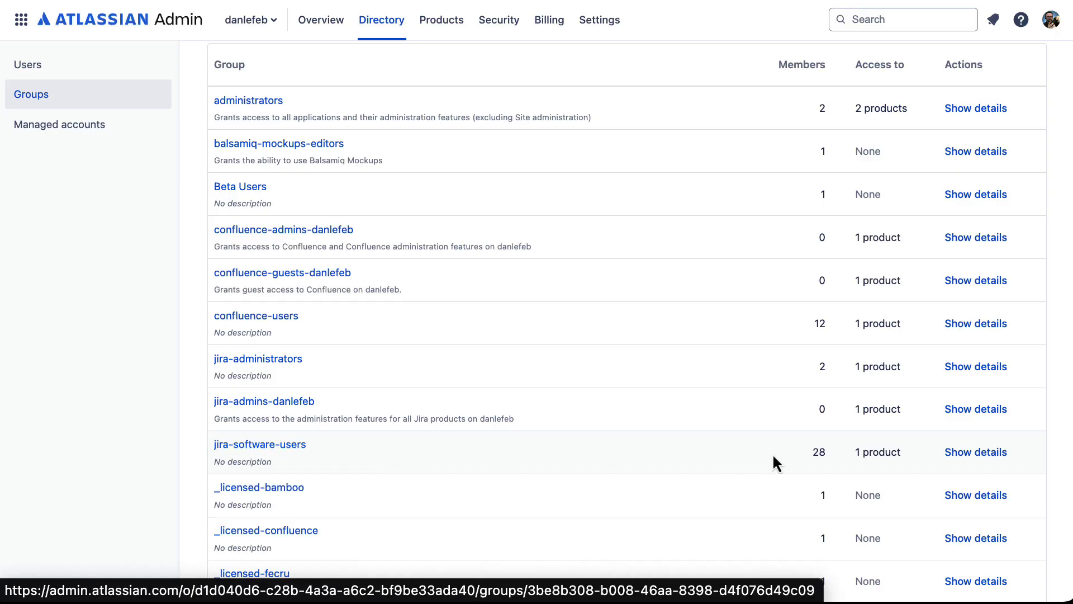
{"action": "left_click", "coordinate": [993, 453]}
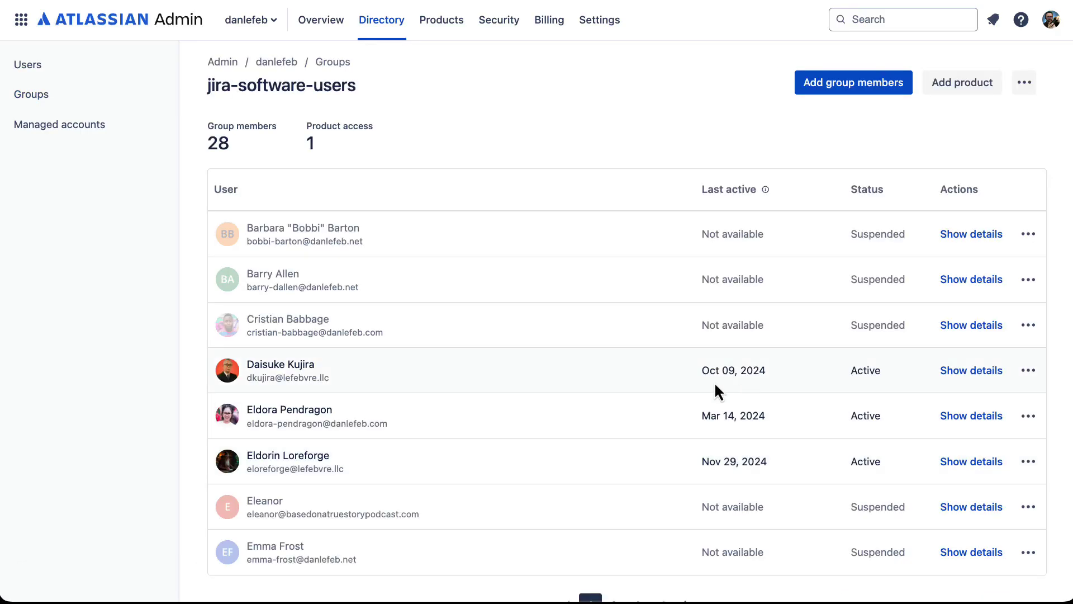
{"action": "scroll", "coordinate": [715, 383], "scroll_direction": "down", "scroll_amount": 2}
{"action": "scroll", "coordinate": [715, 384], "scroll_direction": "up", "scroll_amount": 1}
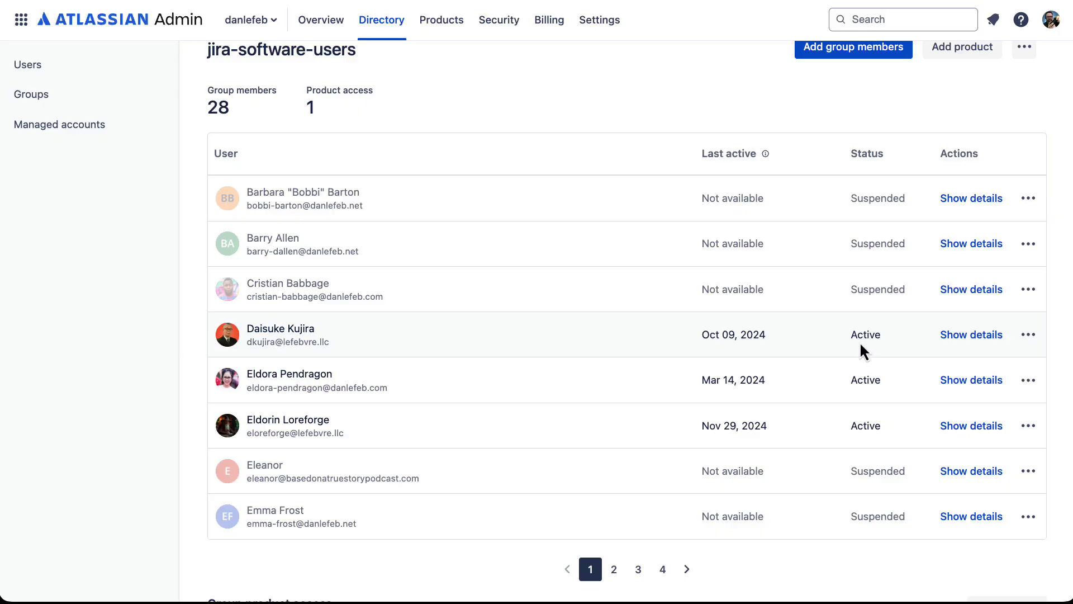
Return to Groups and view the administrators group with its 2 members and product access
{"action": "left_click", "coordinate": [137, 99]}
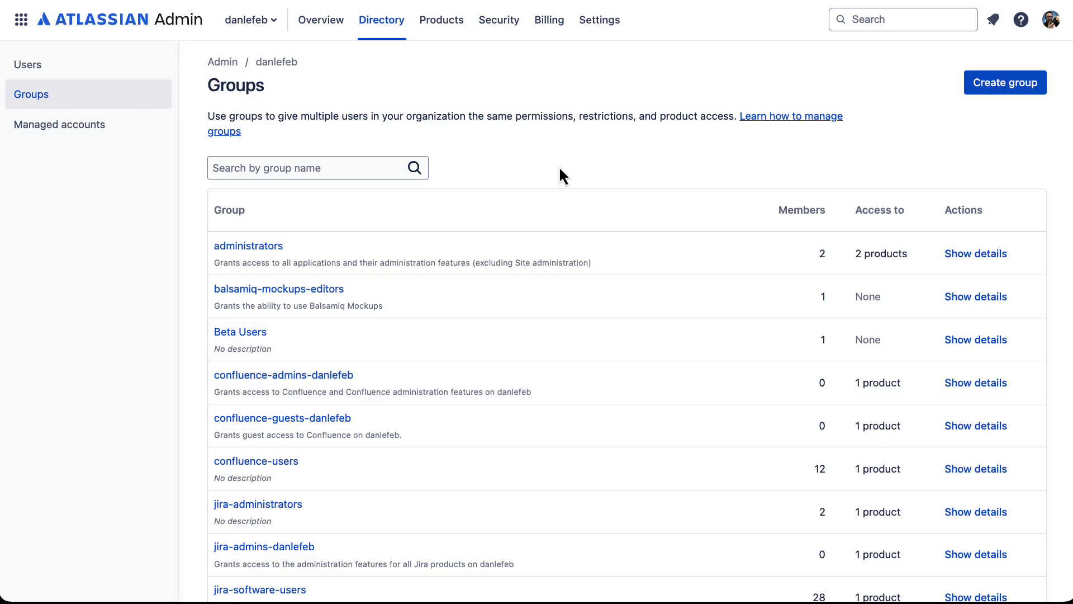
{"action": "scroll", "coordinate": [561, 168], "scroll_direction": "down", "scroll_amount": 1}
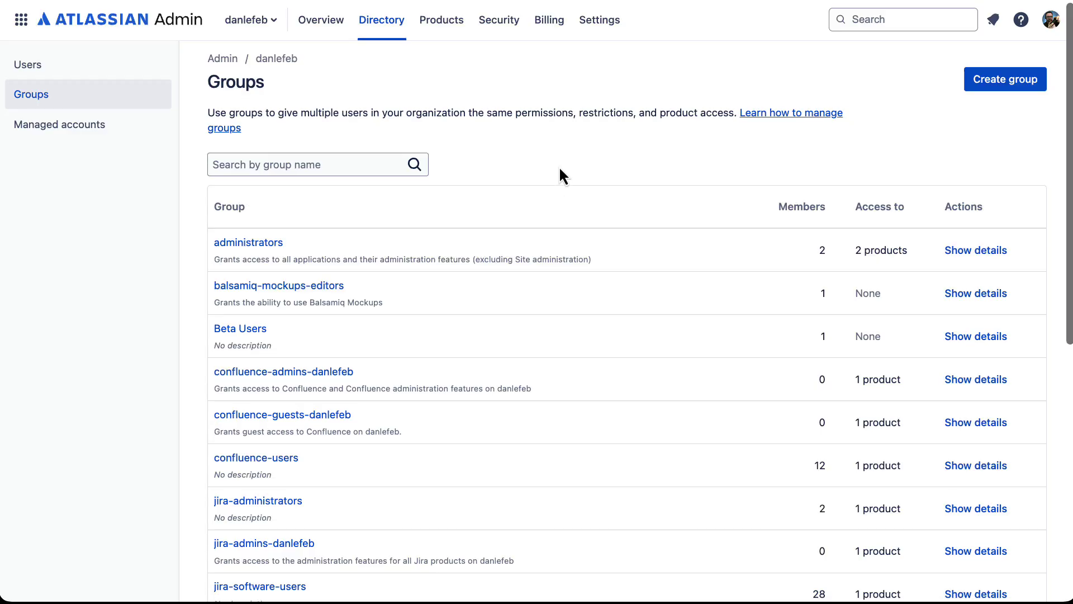
{"action": "left_click", "coordinate": [382, 235]}
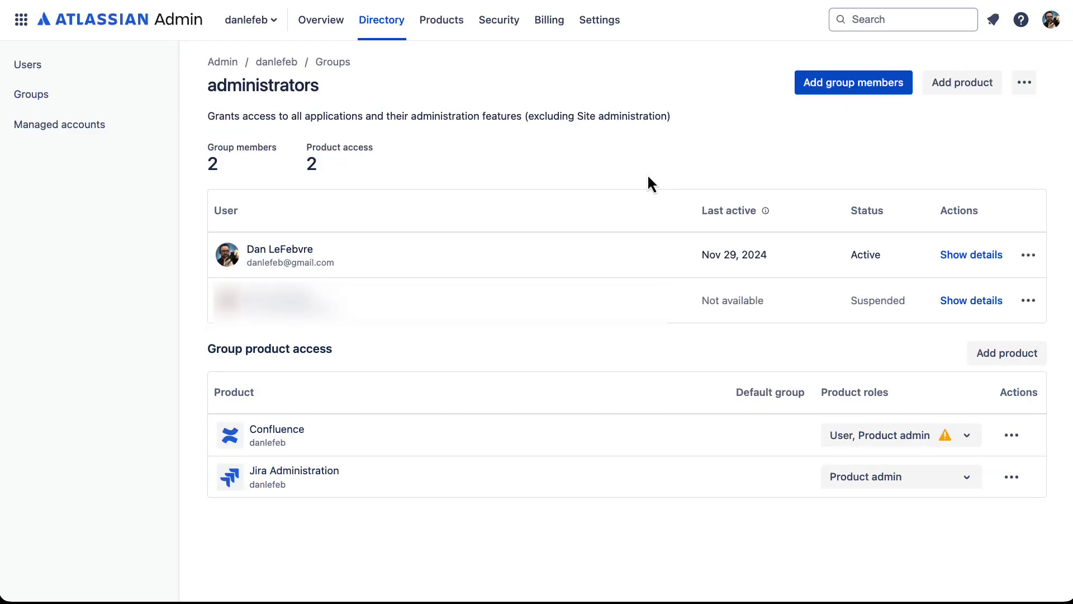